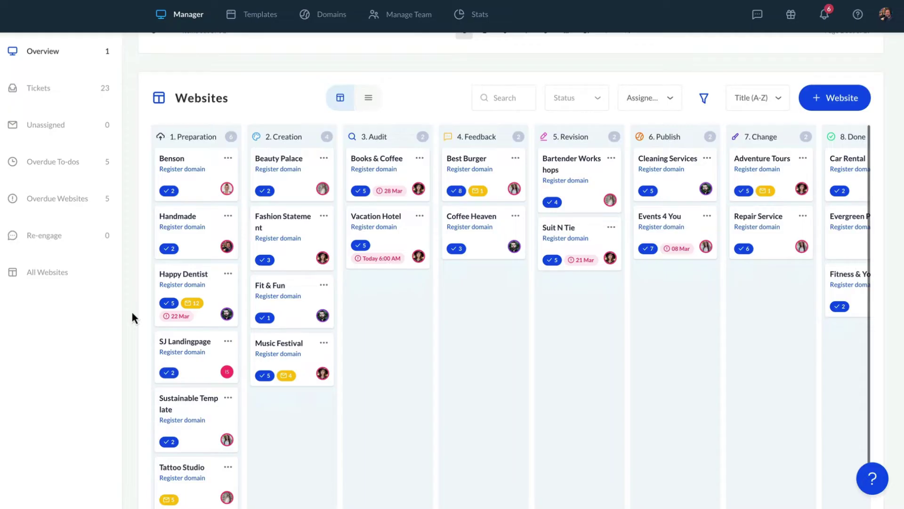
Open the Handmade website's project page from the Preparation column of the Websites board.
scroll(131, 309, up, 5)
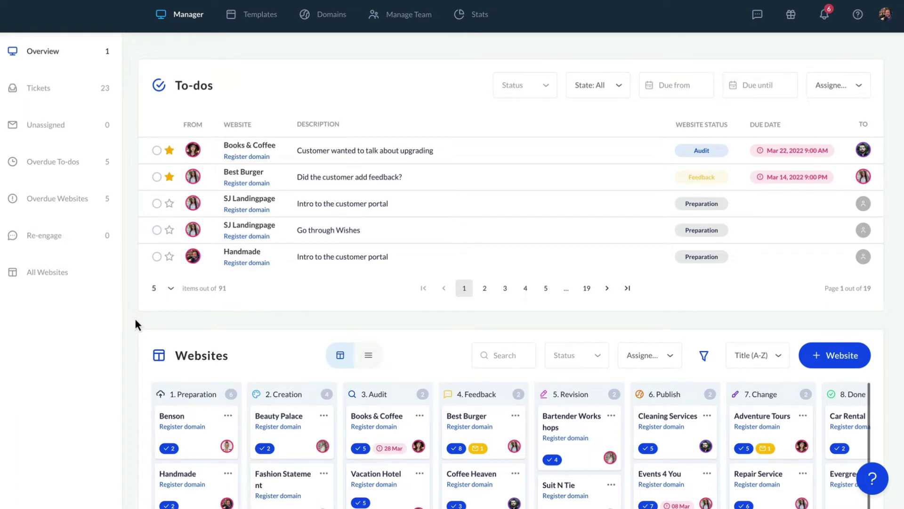
scroll(135, 321, down, 1)
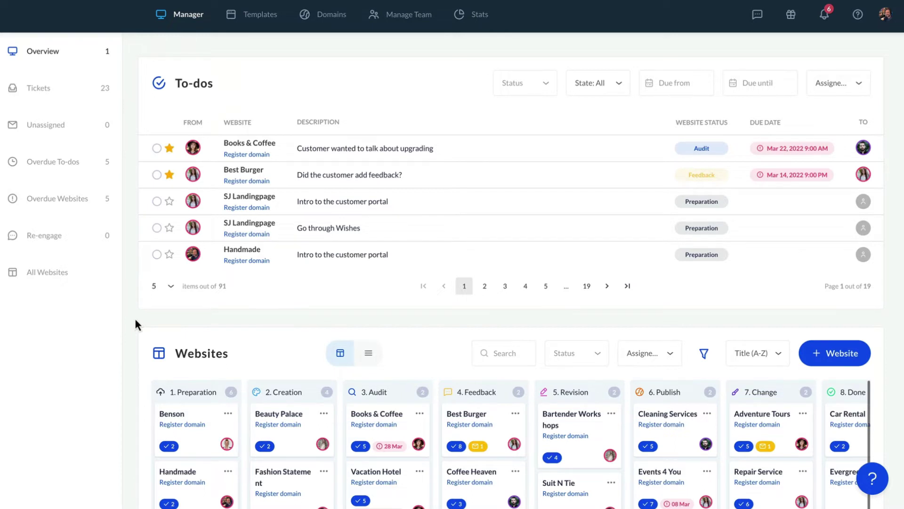
scroll(136, 319, down, 3)
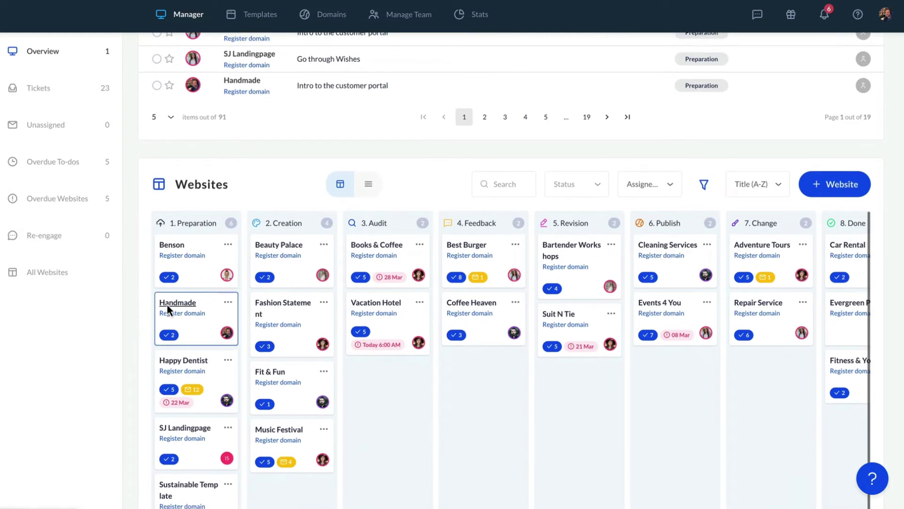
click(167, 303)
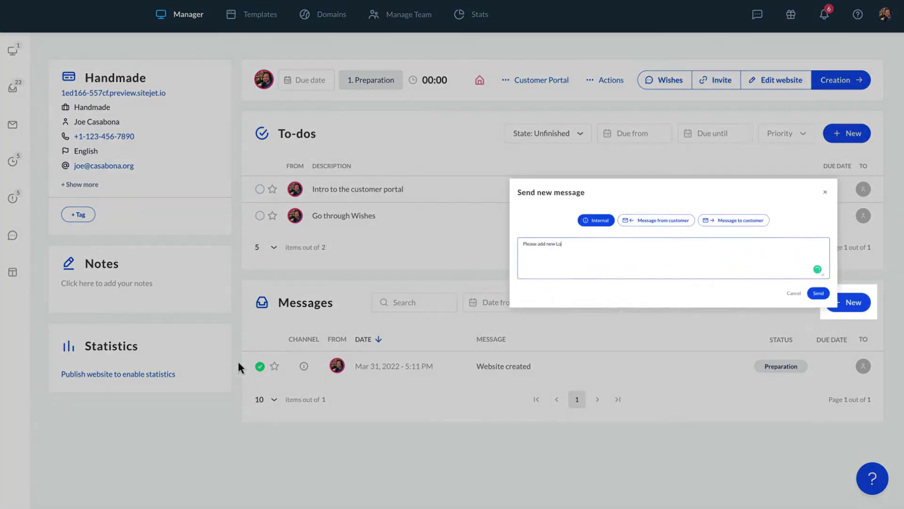
text(go)
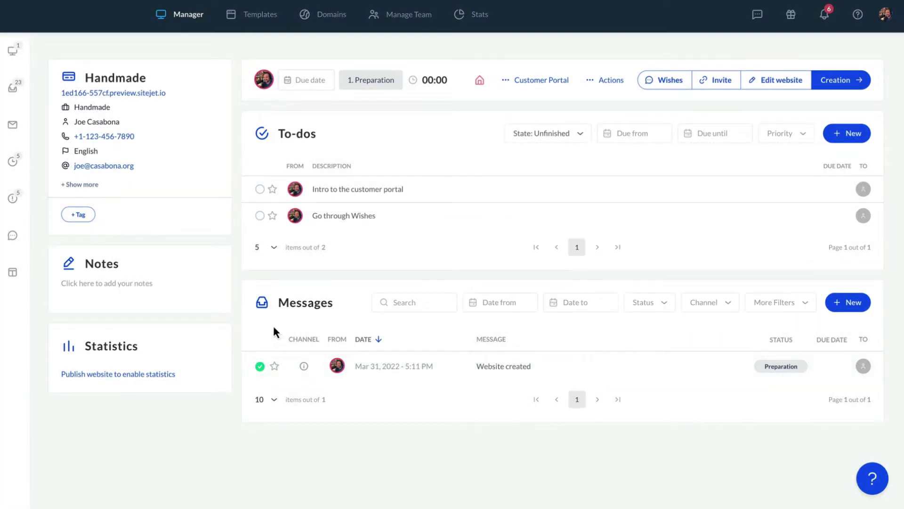
Generate a 7-day Customer Portal invitation link to the Start page and copy it to the clipboard.
click(525, 81)
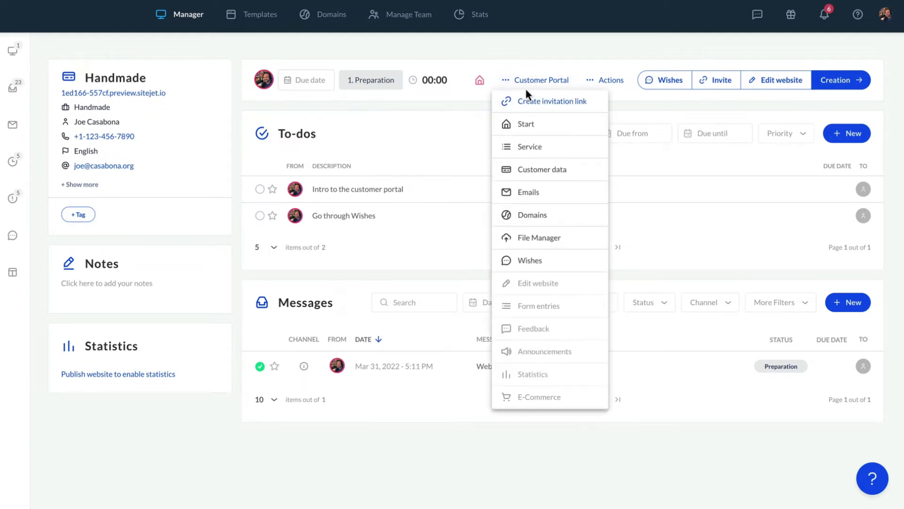
click(534, 103)
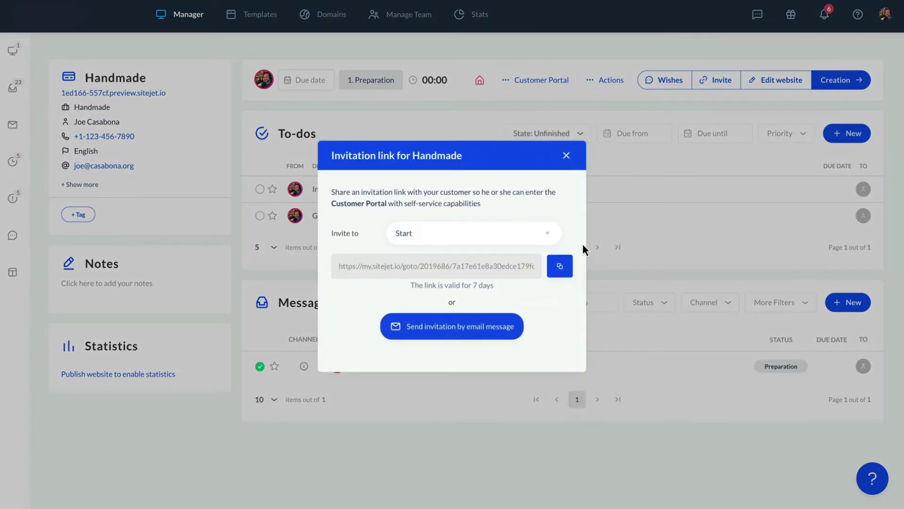
click(567, 272)
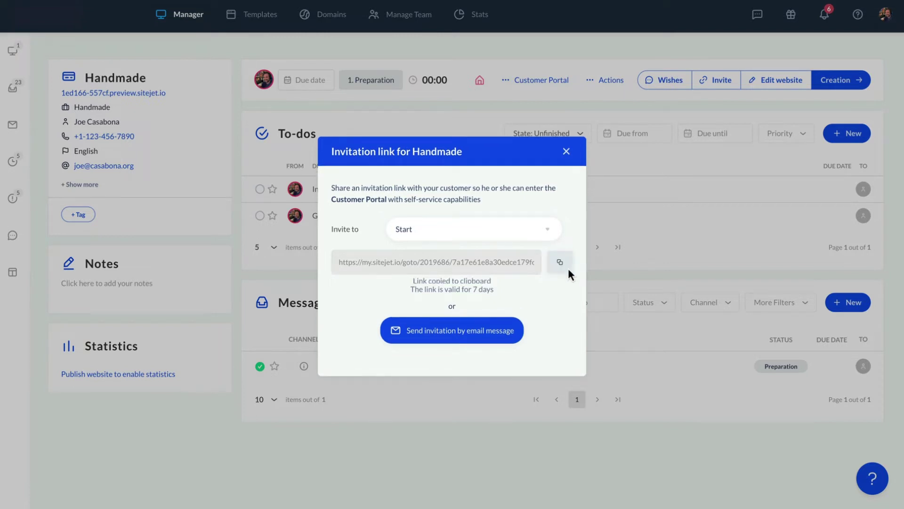
click(568, 158)
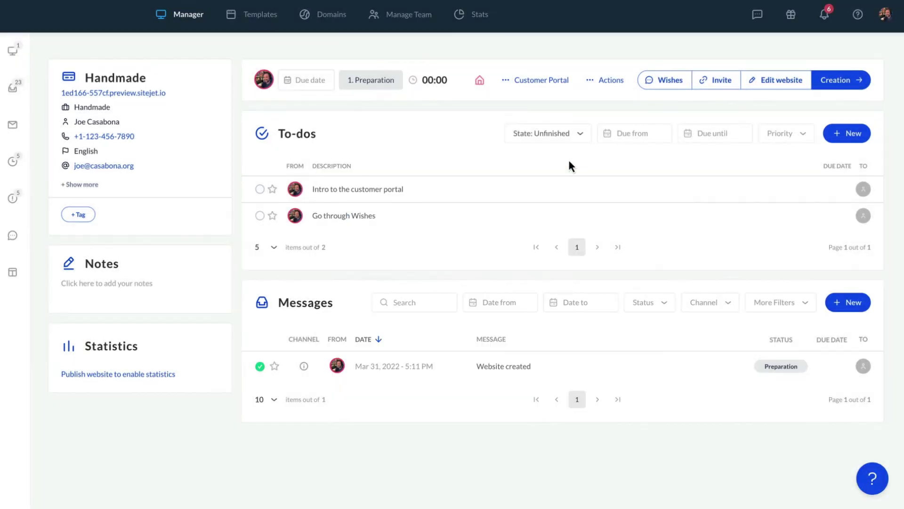
click(548, 83)
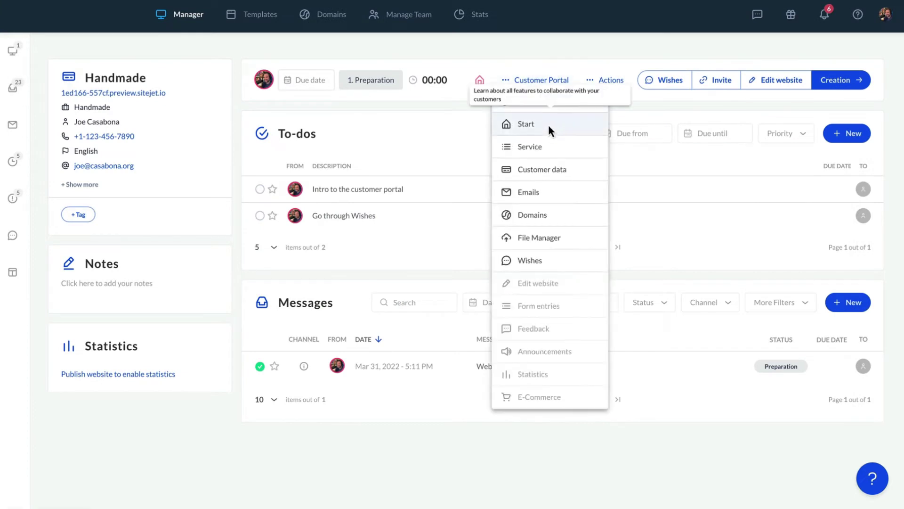
Fill in the owner's first name, last name and contact e-mail in My Data and submit.
click(547, 123)
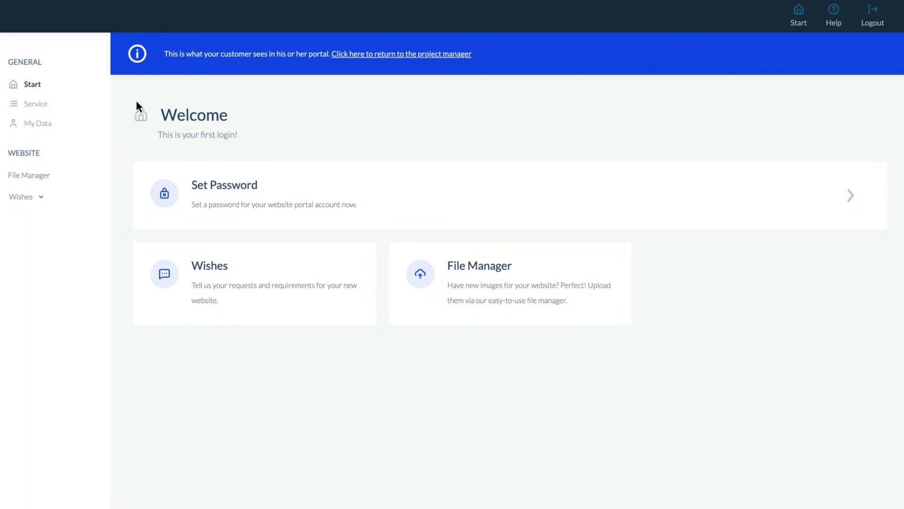
click(56, 123)
click(186, 332)
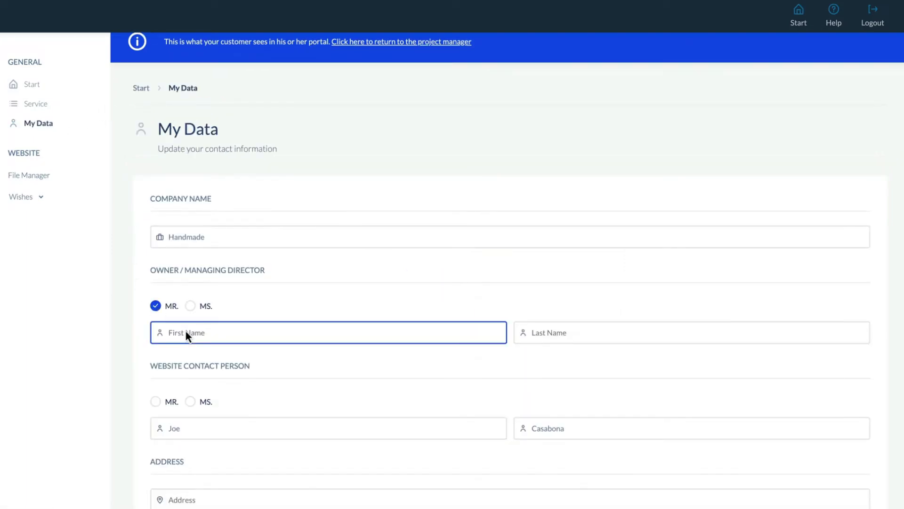
key(Tab)
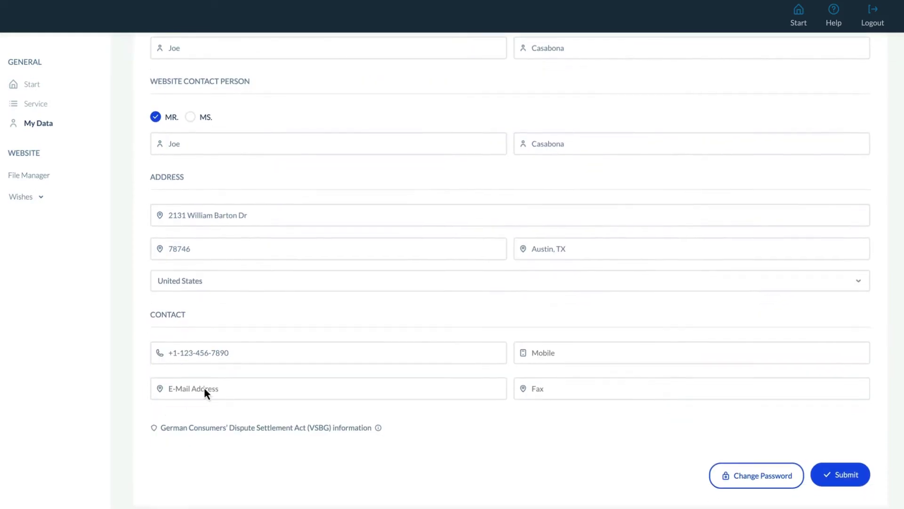
click(204, 387)
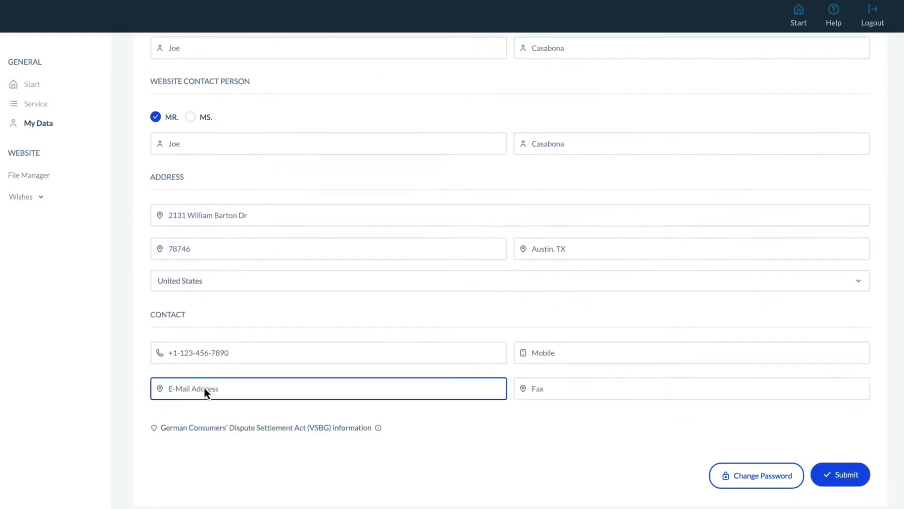
click(847, 475)
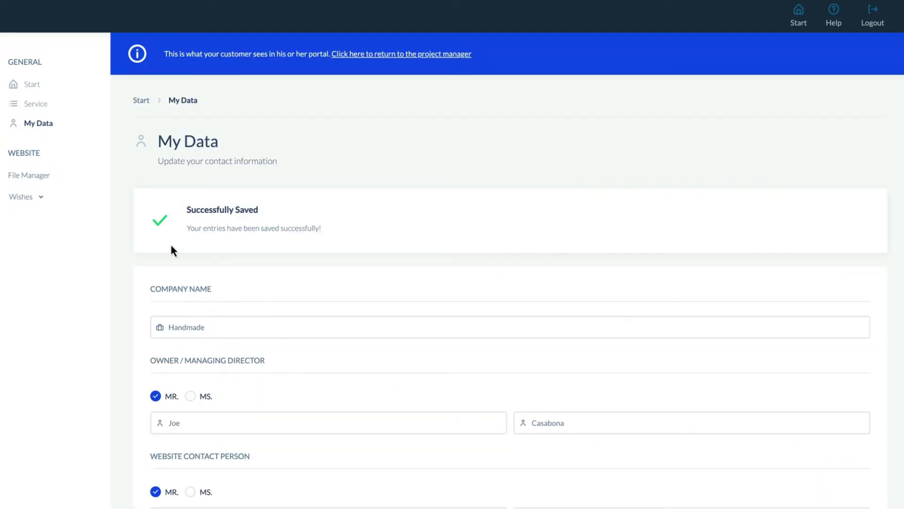
Upload the pexels-vie-studio product photo and the product-overview PDF into the File Manager.
click(56, 179)
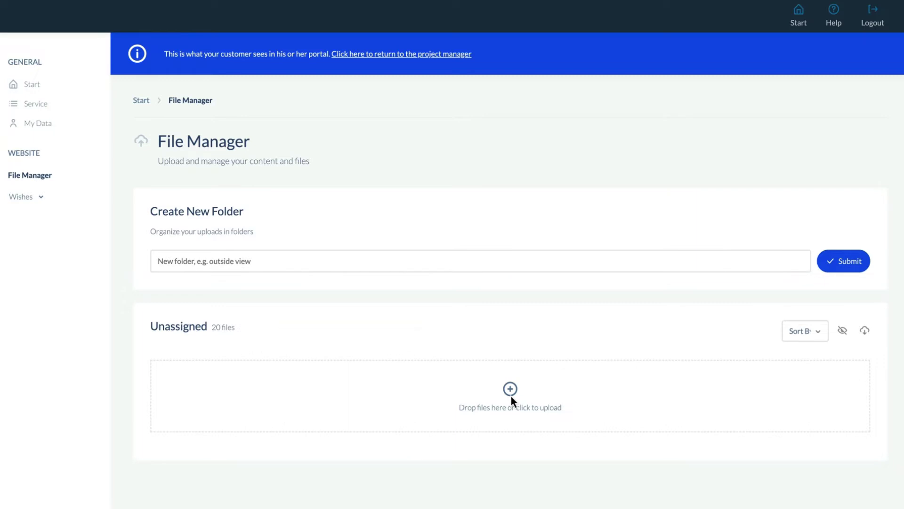
click(511, 395)
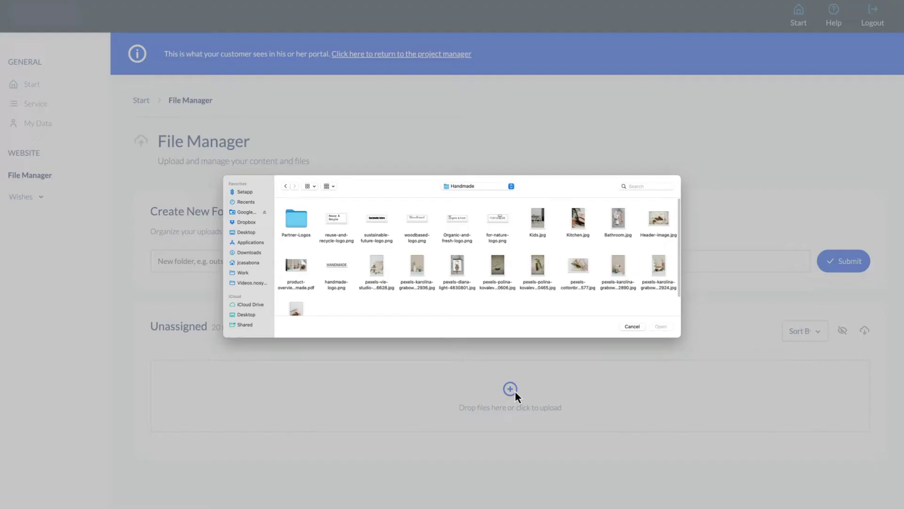
double_click(374, 272)
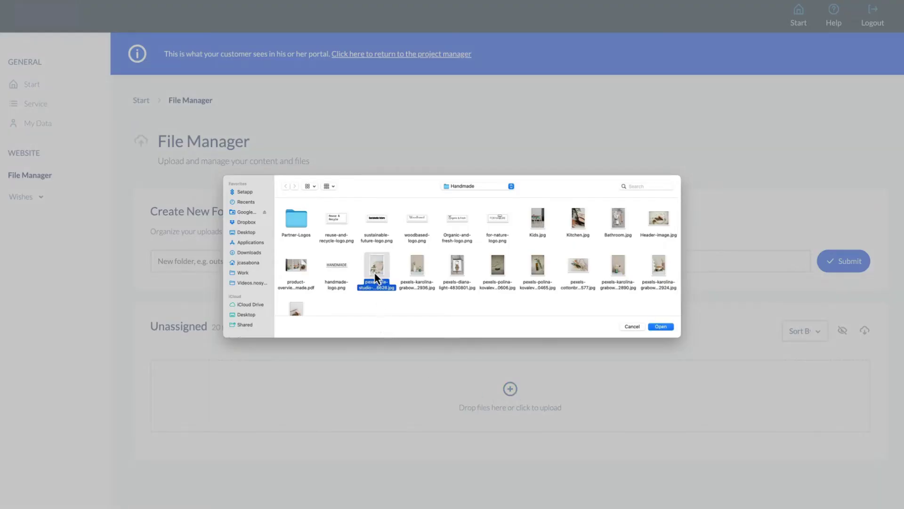
scroll(453, 334, down, 1)
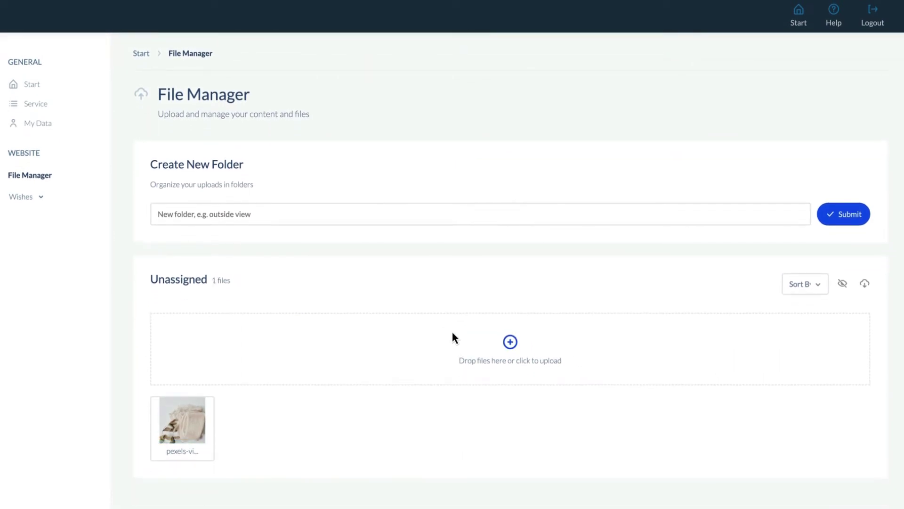
click(510, 342)
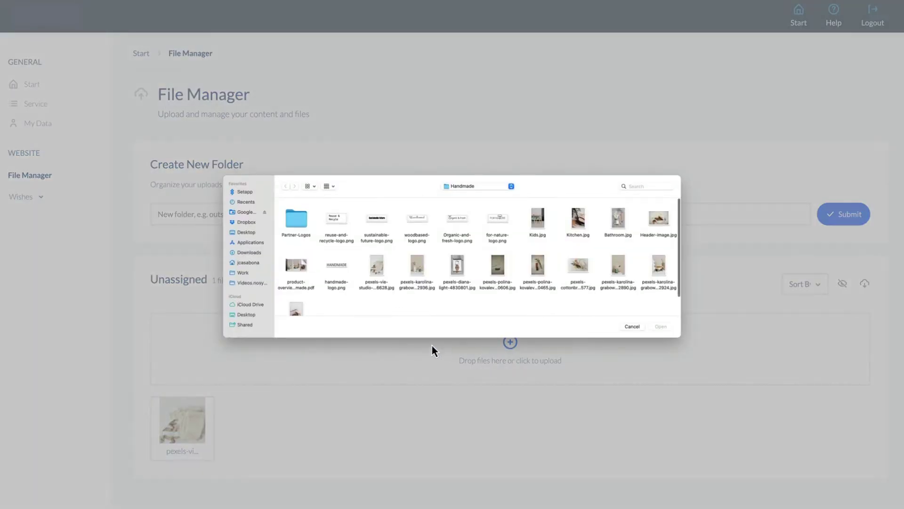
double_click(304, 289)
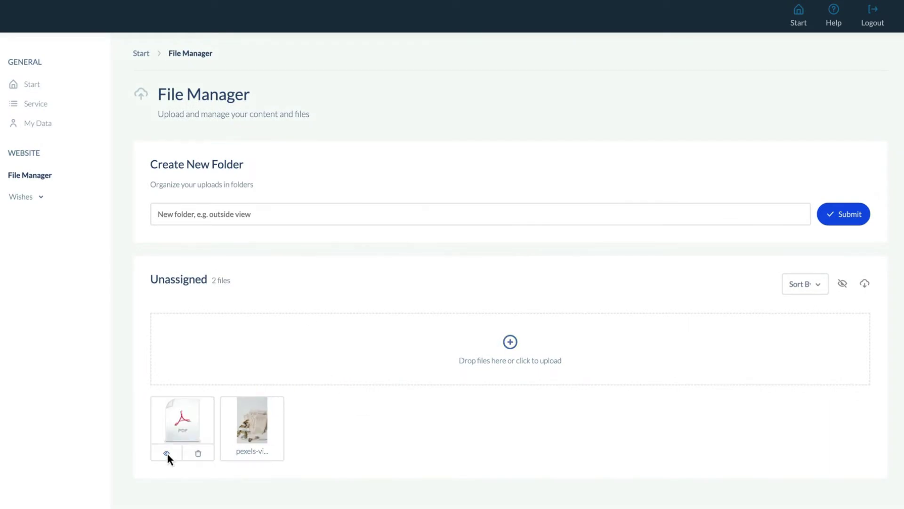
Convert product-overview-handmade.pdf into JPG images 800 pixels wide, one per page.
click(168, 453)
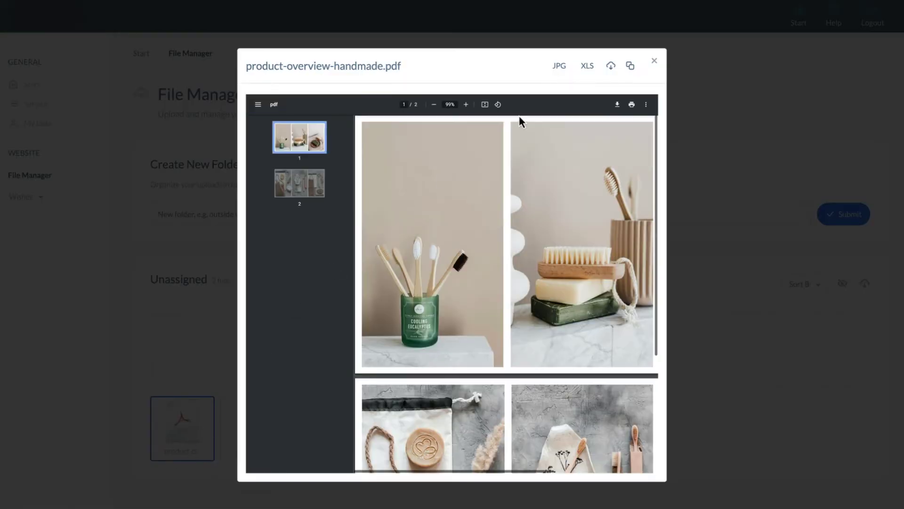
click(560, 67)
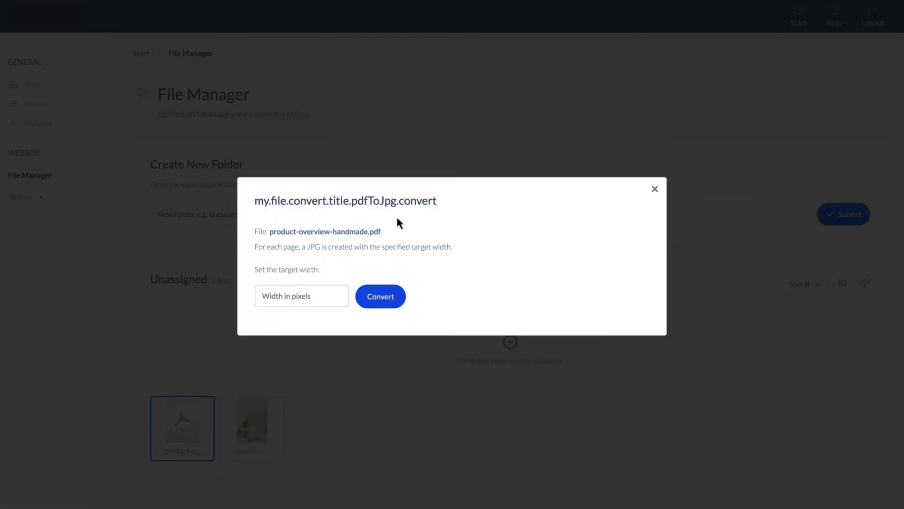
click(315, 297)
text(800)
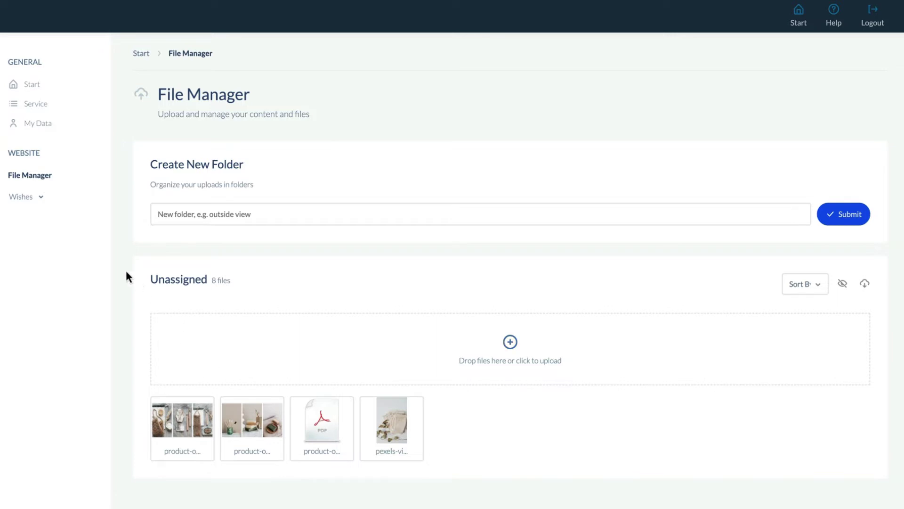
click(44, 200)
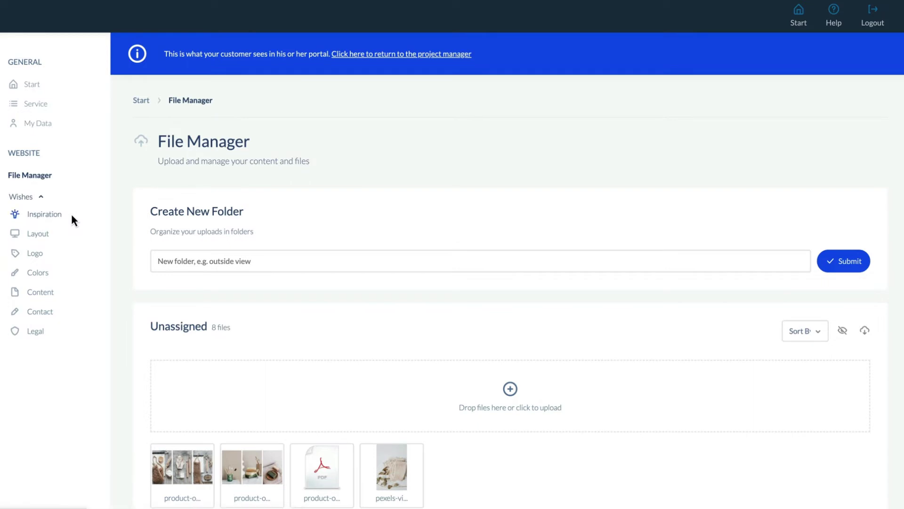
Add the template-handmade URL as first inspiration site, noting 'I like the minimalistic and clean look'.
click(70, 219)
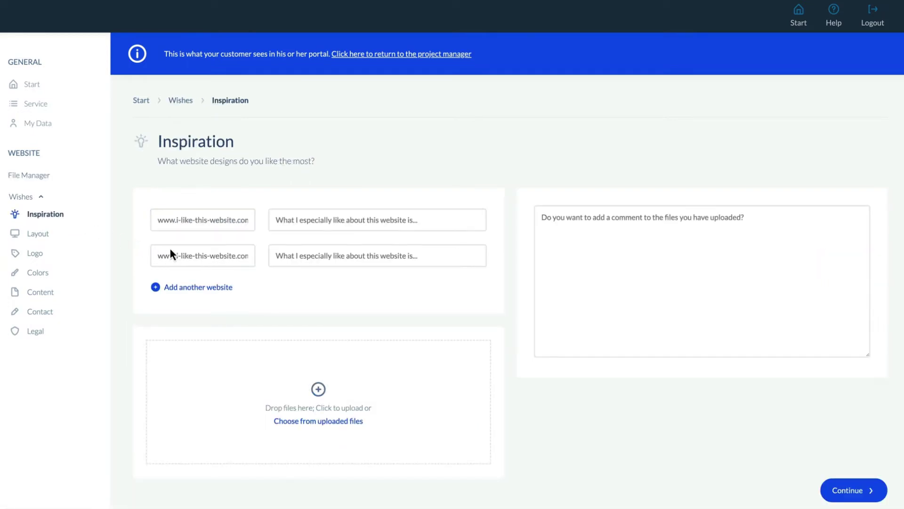
click(200, 221)
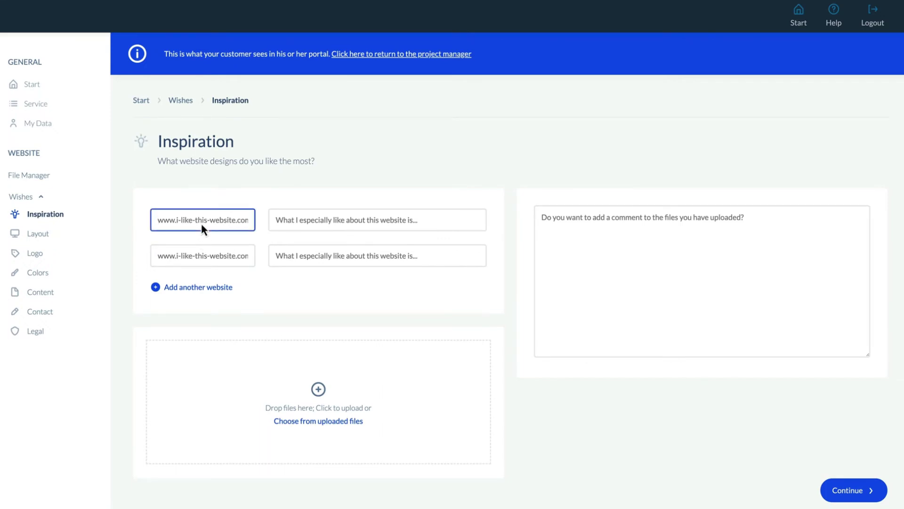
key(ctrl+v)
text(de)
click(277, 220)
text(I like the minimalistic)
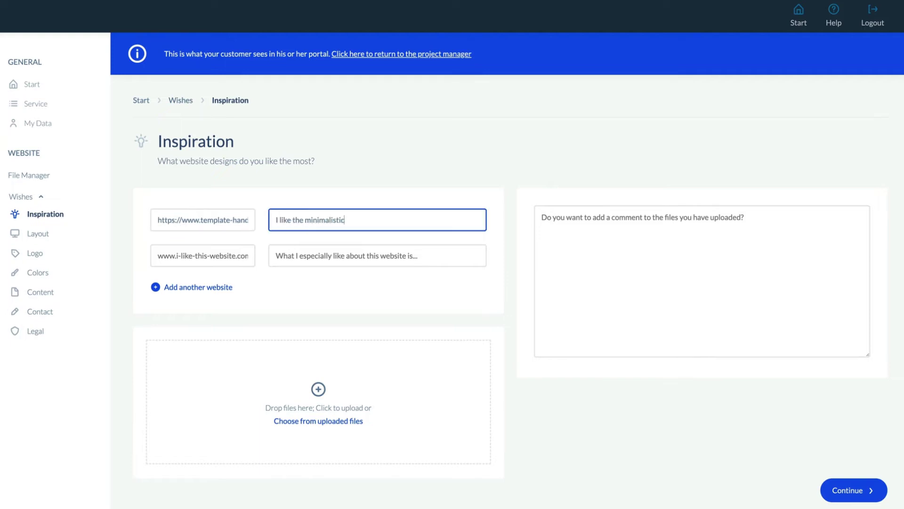
text( and clean look)
click(349, 400)
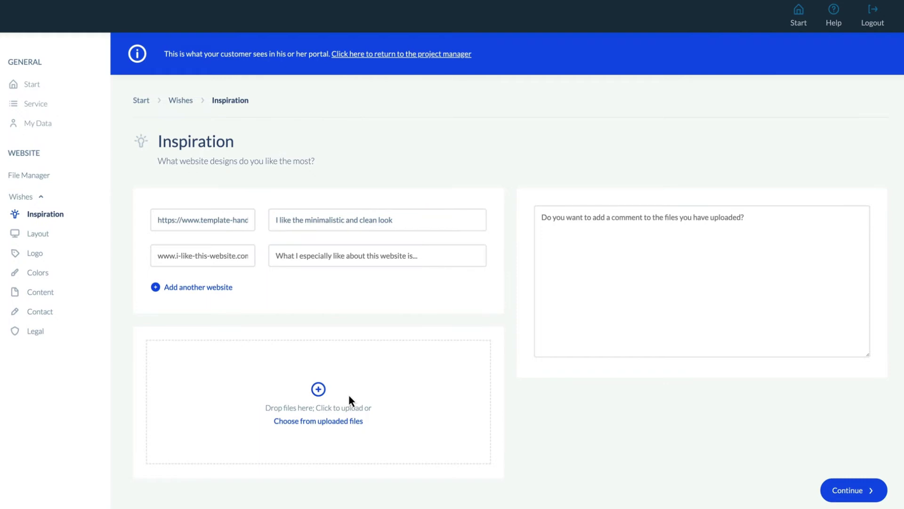
Keep the One-Pager layout and drop the HANDMADE logo image onto the Logo upload zone.
click(838, 492)
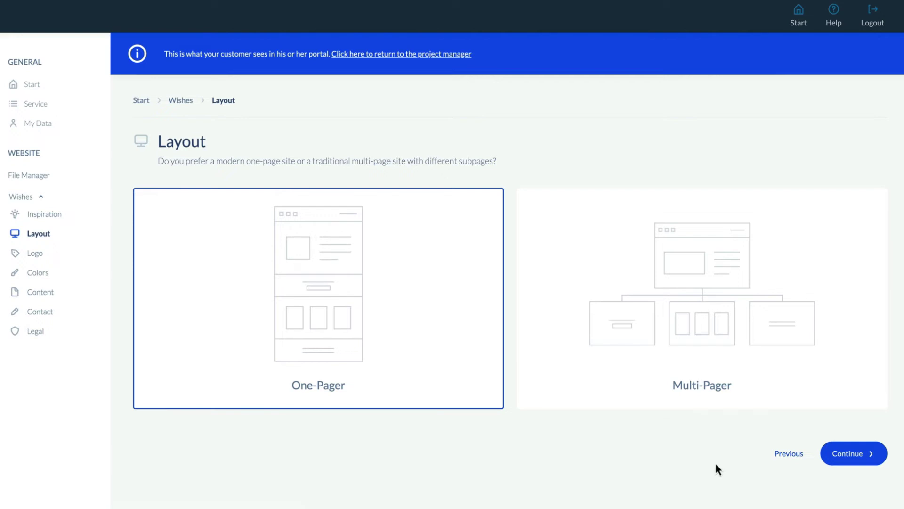
click(852, 453)
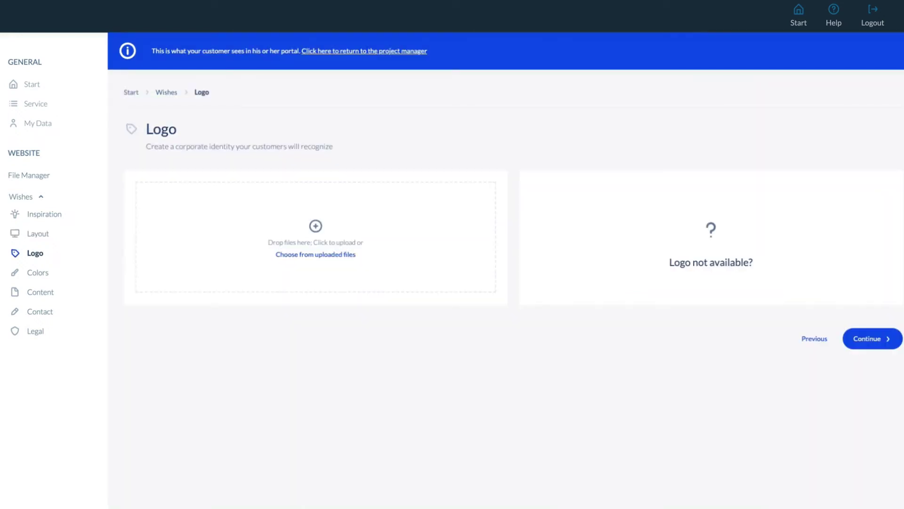
drag(330, 395, 282, 232)
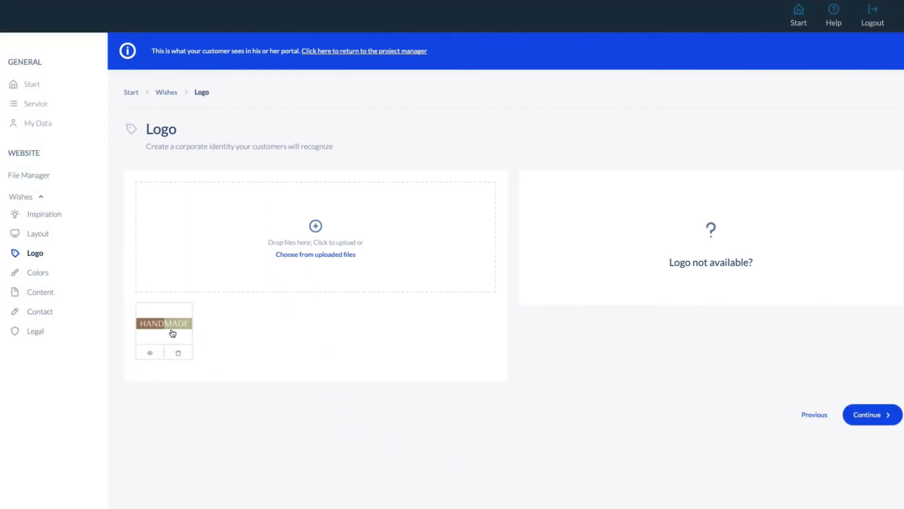
click(882, 416)
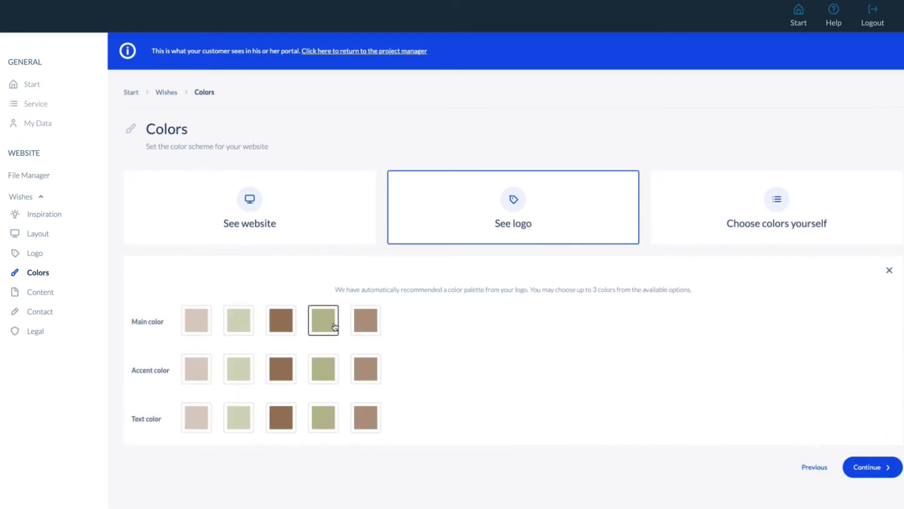
Self-choose colors: light green accent, brown text, and dark magenta #7b2d4a main color.
click(245, 370)
click(283, 418)
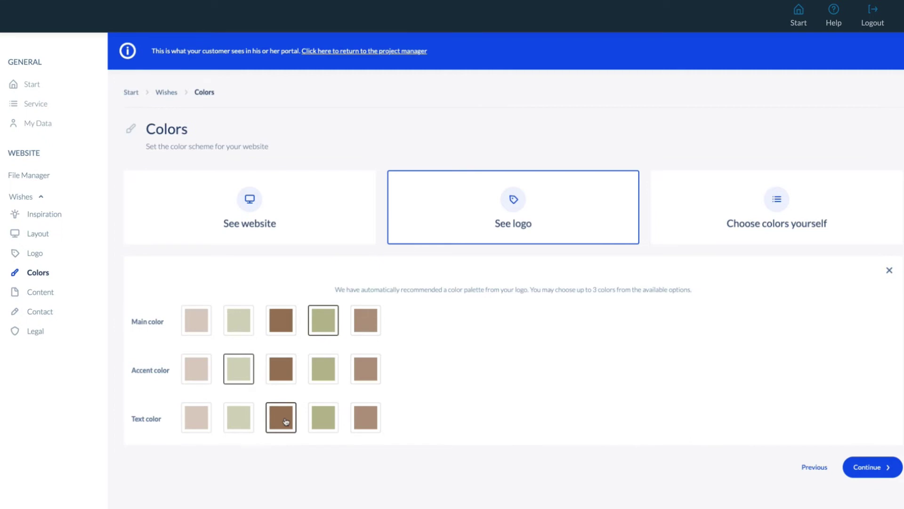
click(765, 204)
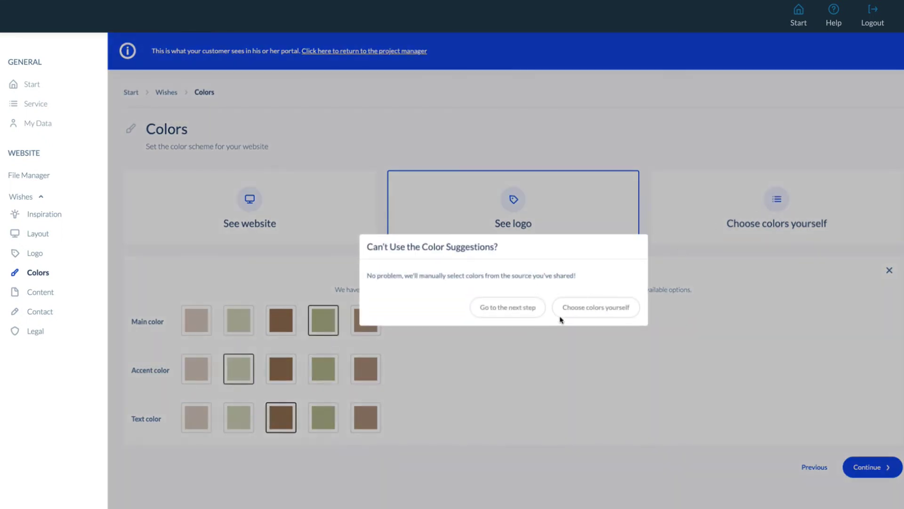
click(572, 312)
click(267, 333)
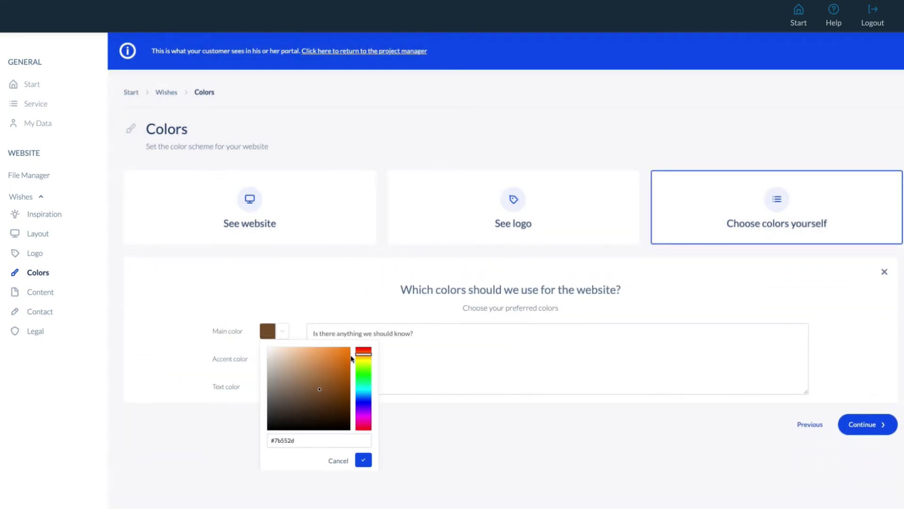
click(365, 360)
drag(366, 360, 366, 426)
click(541, 435)
Add a Home content page with the pasted sustainability intro text and Header-image.jpg.
click(873, 427)
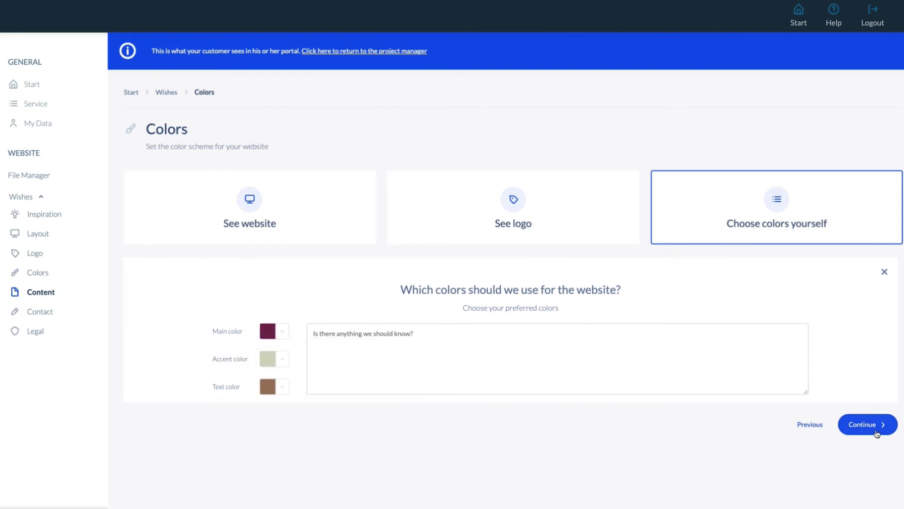
click(162, 182)
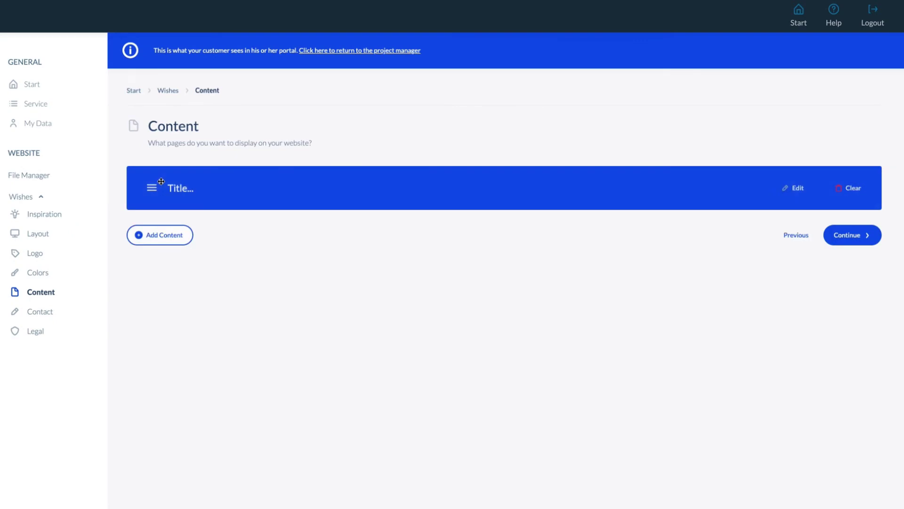
click(182, 189)
text(Home)
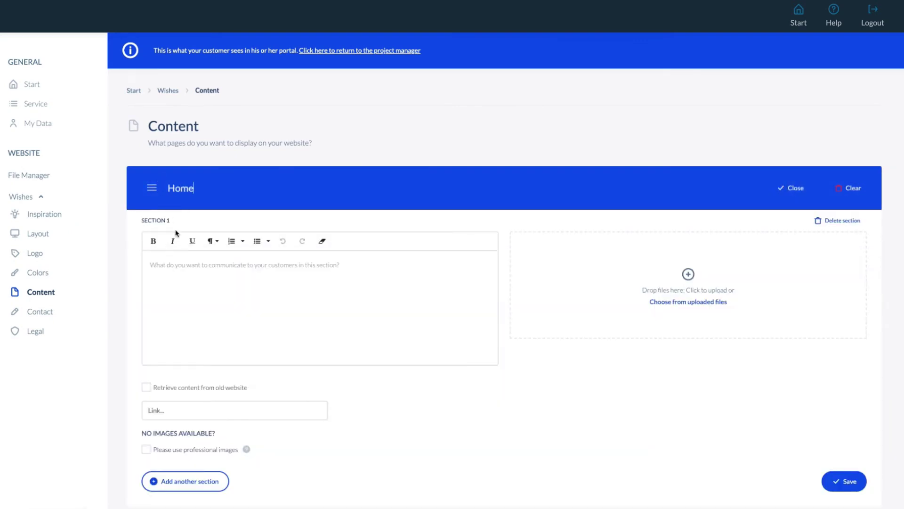
click(174, 265)
text(Sustainable products for everyone We only have one planet. It's time to use our resources wisely today and create sustainable products for us and future generations.)
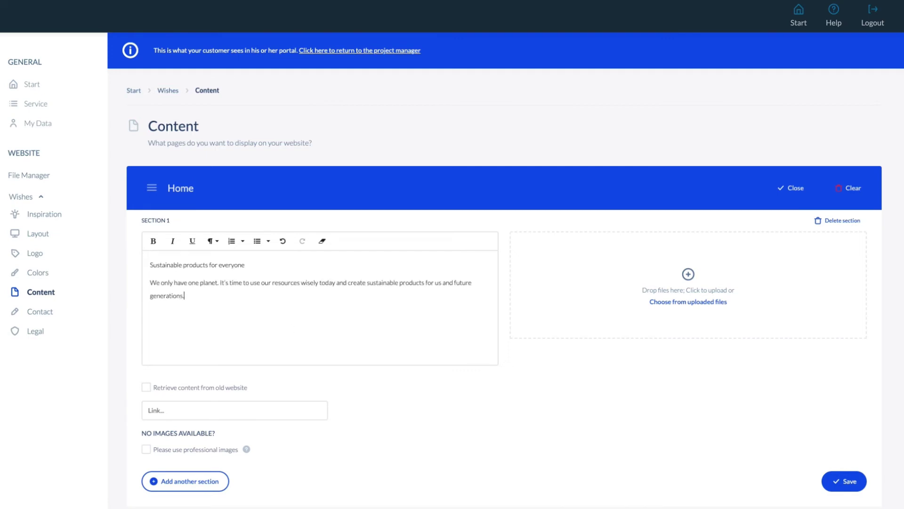
drag(716, 312, 686, 297)
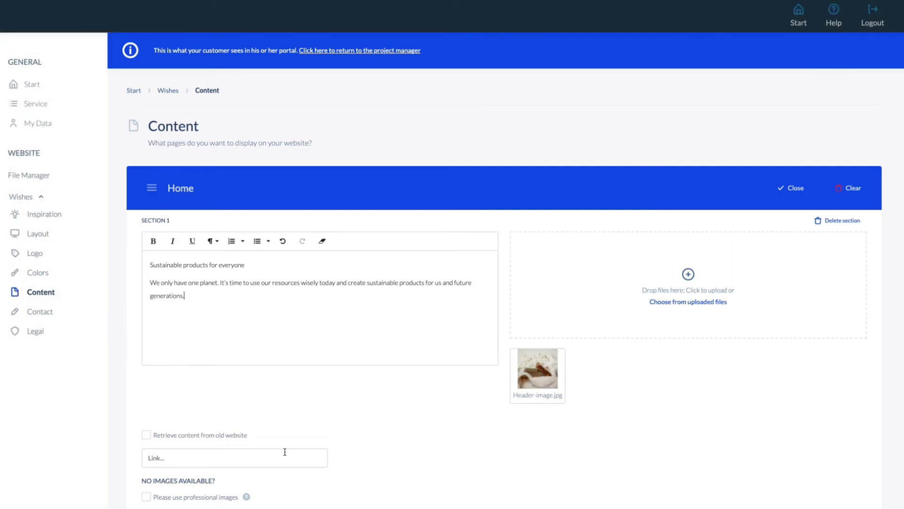
click(148, 436)
text(www.handmadeol)
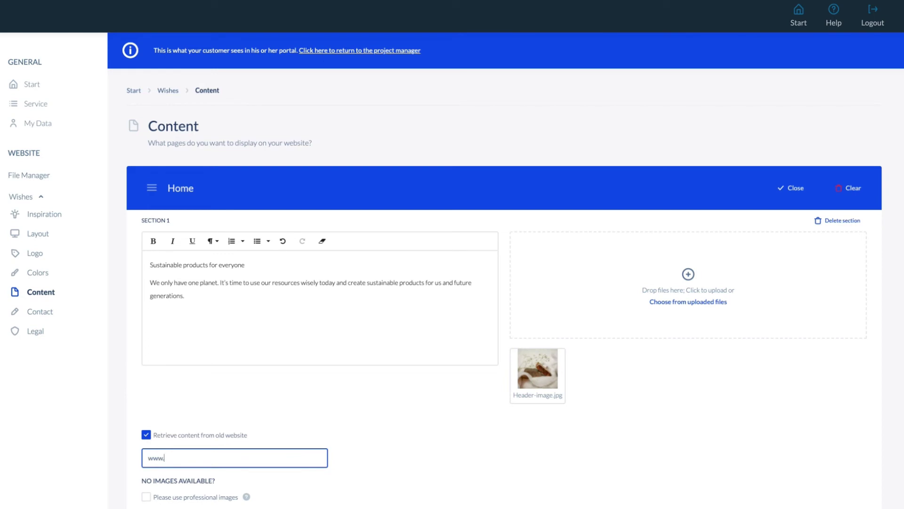
text(d.com)
click(146, 497)
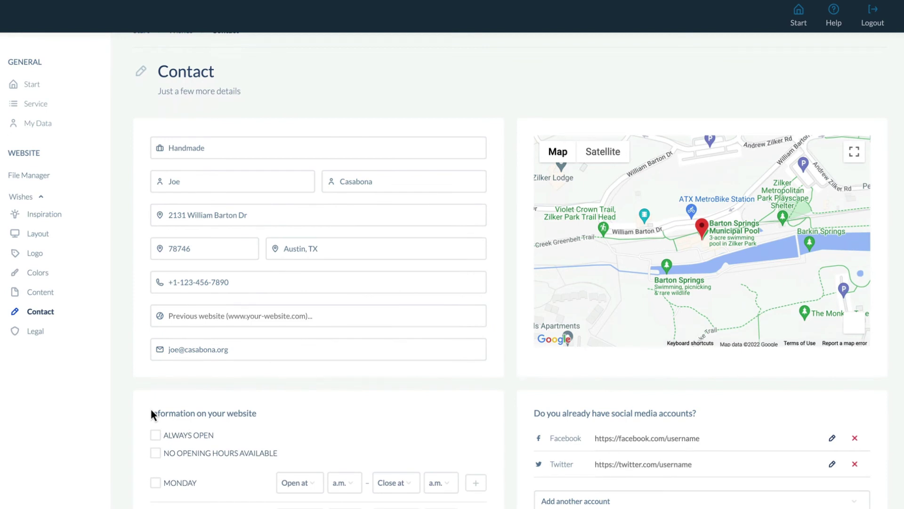
Accept the prefilled contact details and opening hours unchanged and proceed to the Legal page.
scroll(150, 406, down, 3)
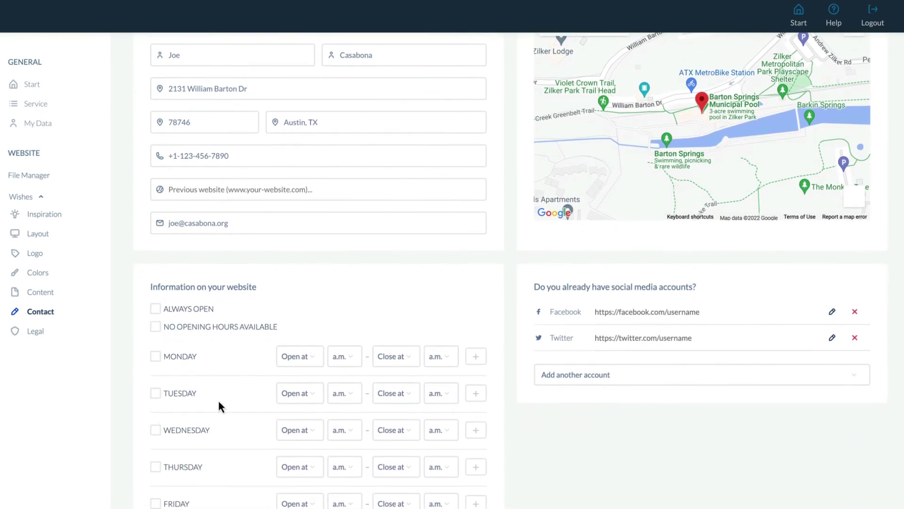
scroll(218, 398, down, 4)
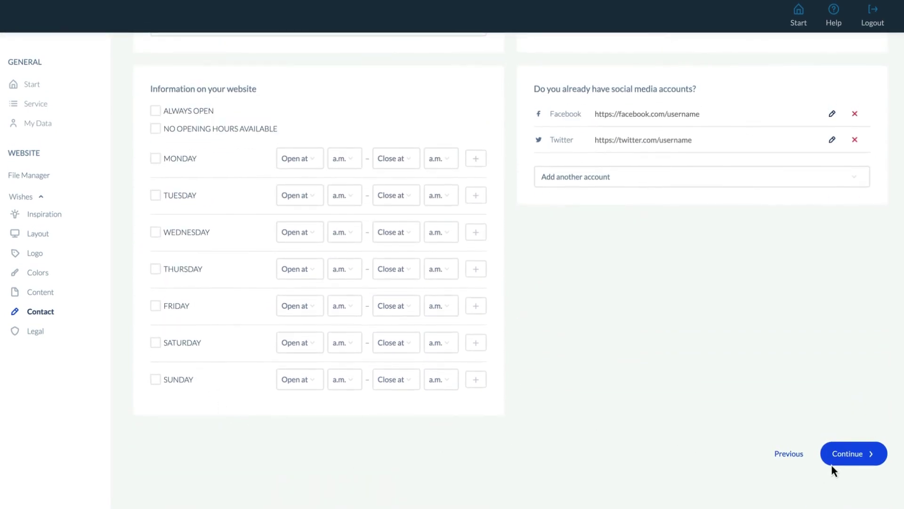
click(860, 454)
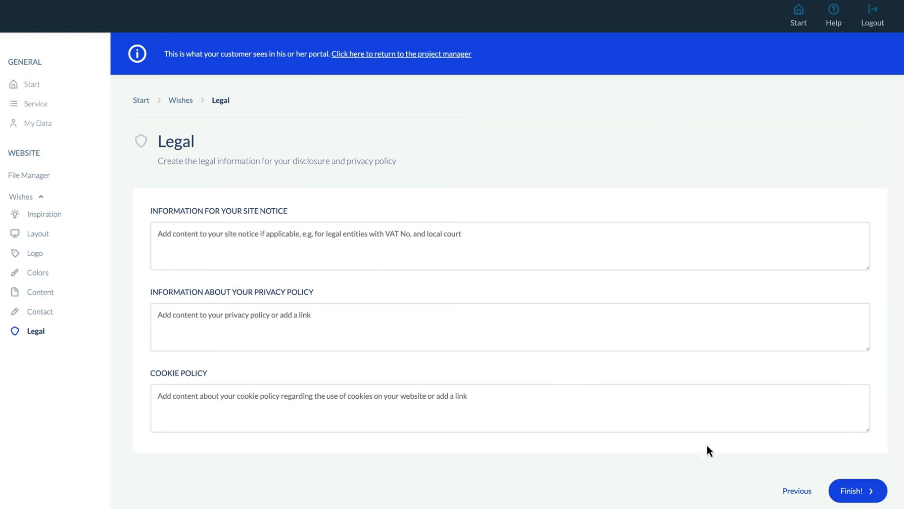
Finish the wishes survey with the legal fields blank and dismiss the all-finished confirmation.
click(858, 498)
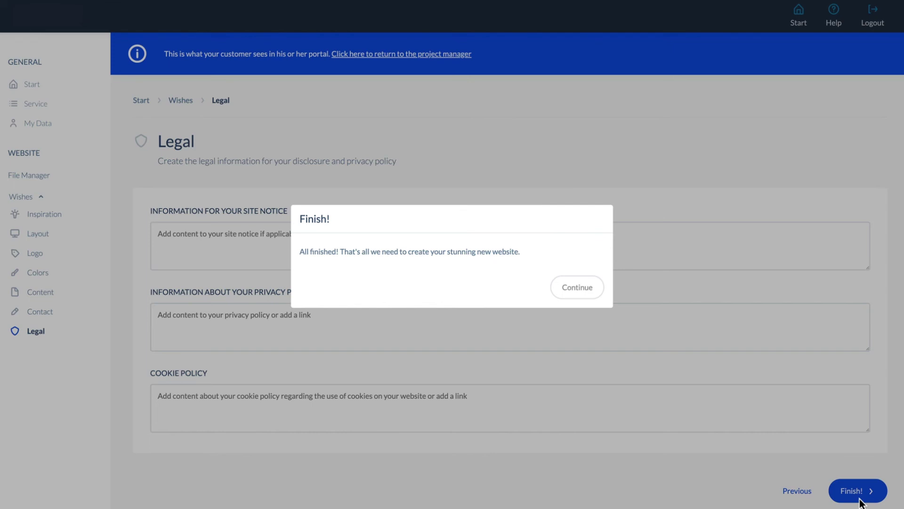
click(569, 300)
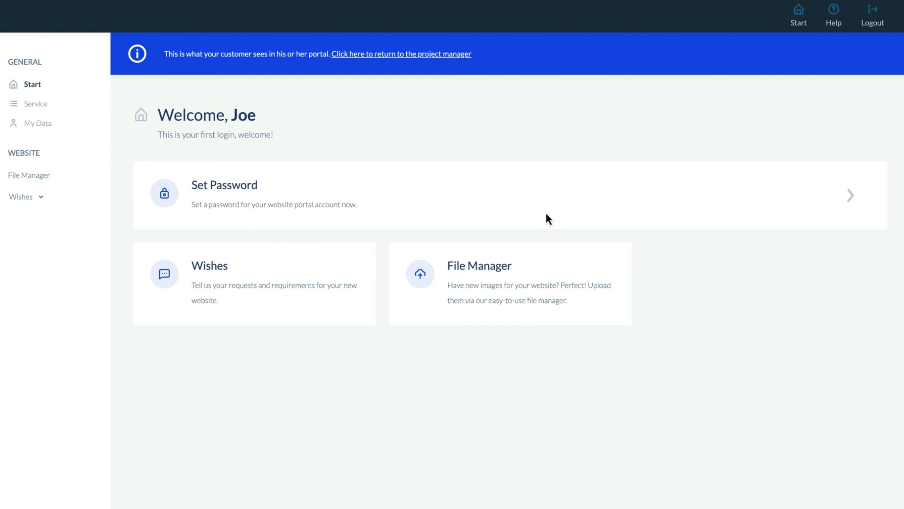
Leave the customer portal and go back to the Handmade project manager page.
click(412, 54)
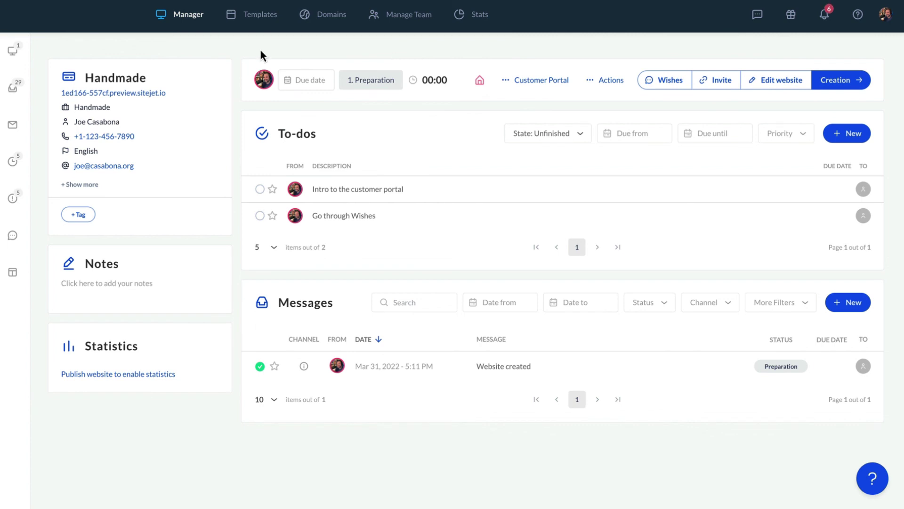
mouse_move(19, 89)
Change the Handmade project status from Preparation to 2. Creation and save it.
click(843, 84)
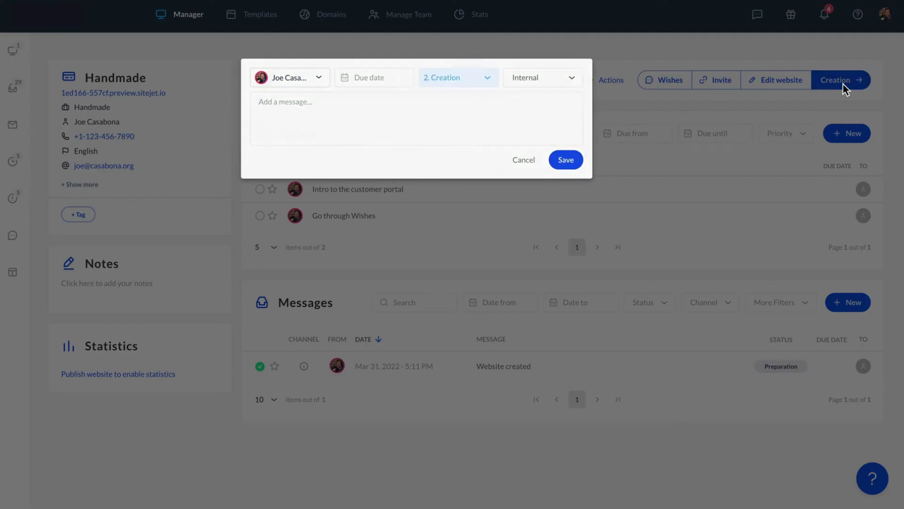
click(566, 160)
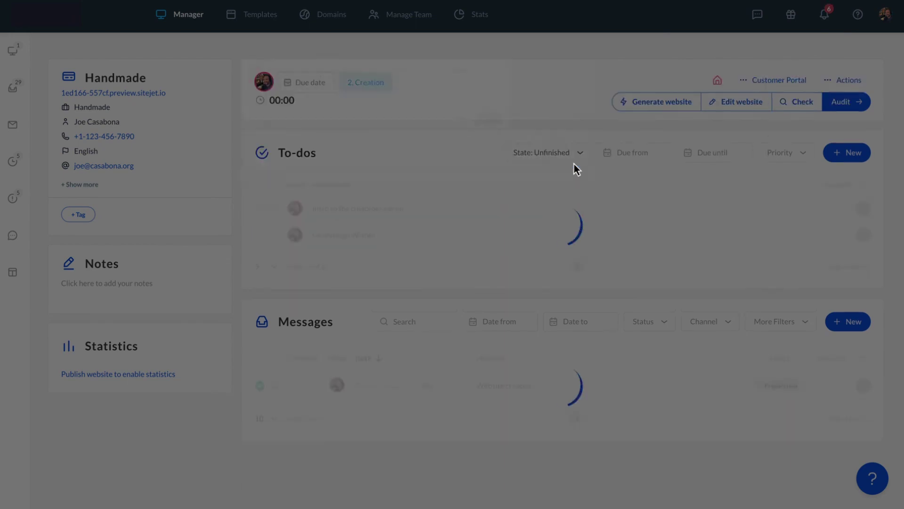